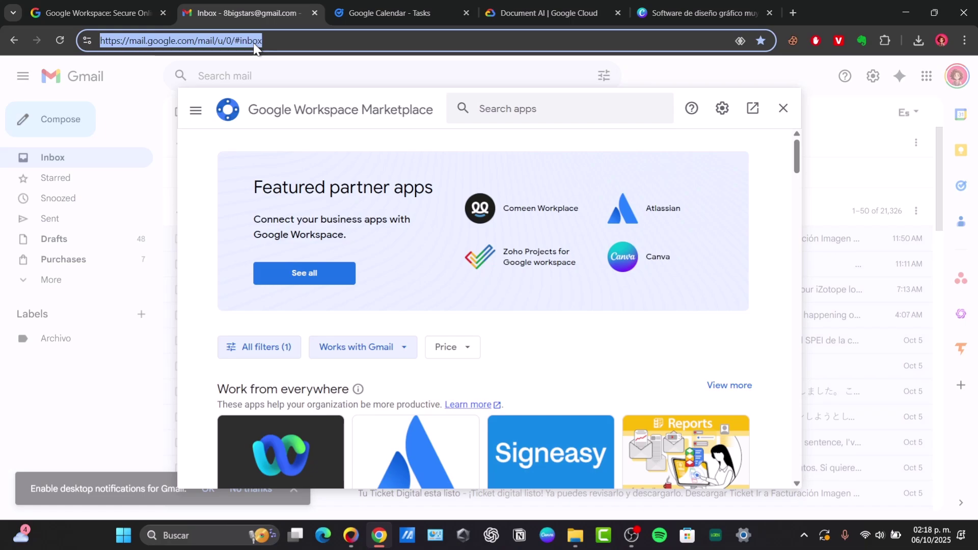
Step: Run a Google search for 'otter' from the address bar
type("otter")
key("Return")
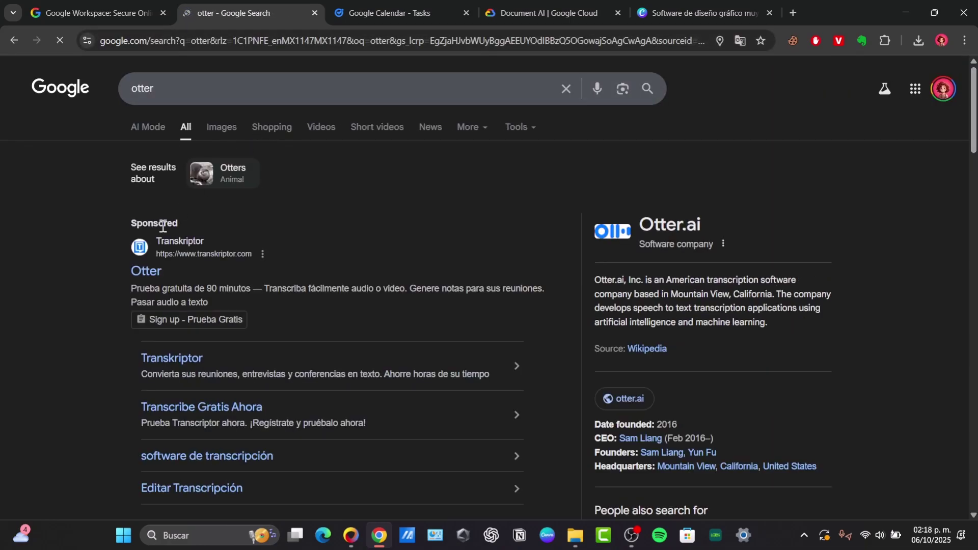
Step: Open the sponsored Transkriptor result and close the Calendar, Document AI and Canva tabs
left_click(158, 275)
left_click(551, 11)
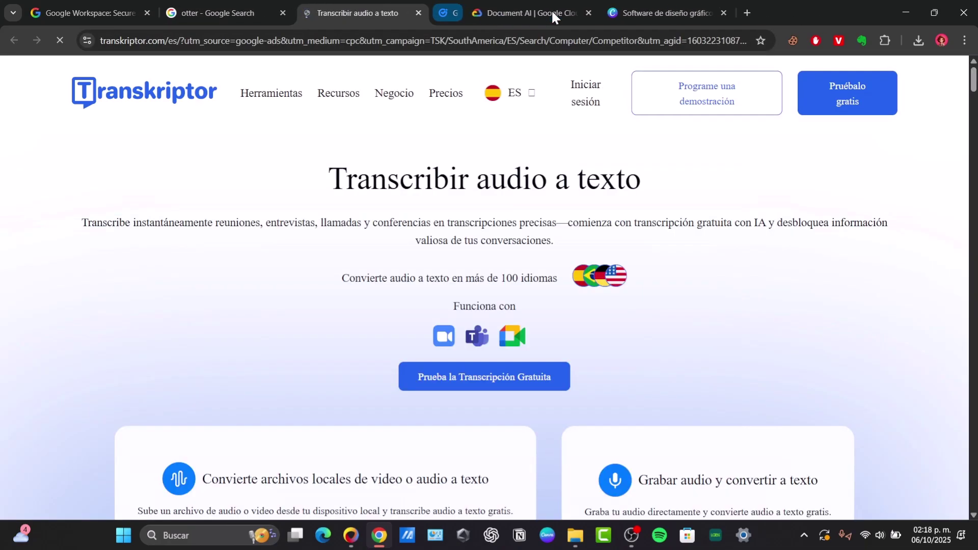
left_click(552, 10)
left_click(552, 10)
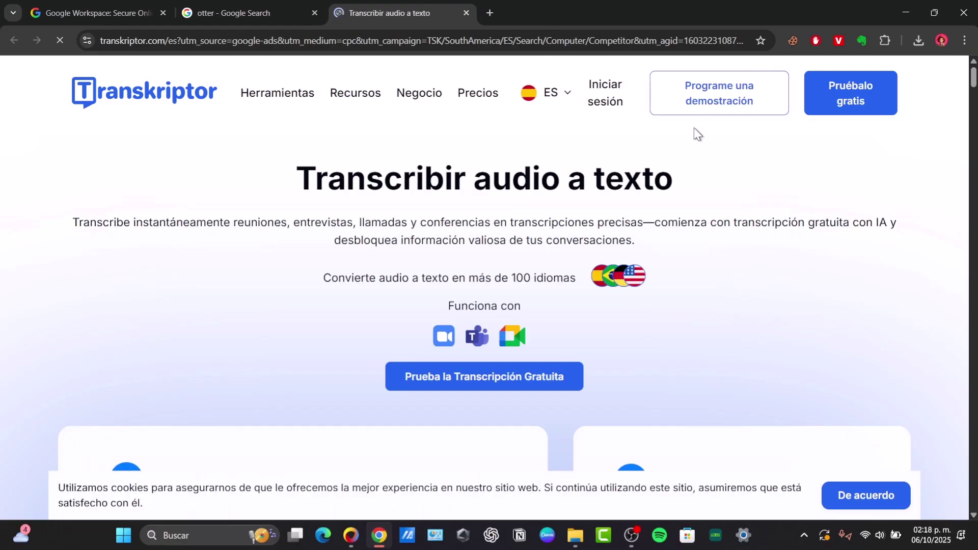
Step: Accept Transkriptor's cookies with De acuerdo and scroll to the upload card
scroll(768, 160, "down", 15)
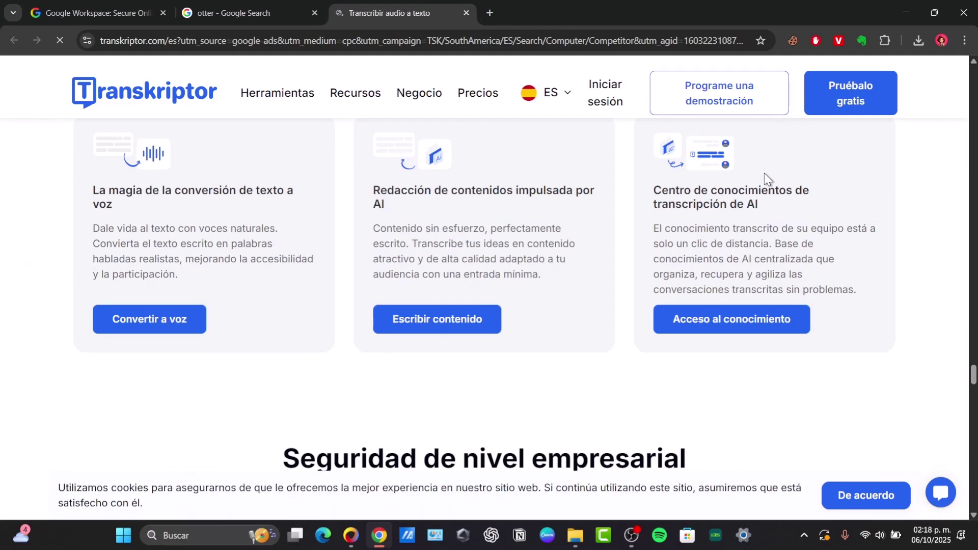
scroll(765, 173, "down", 20)
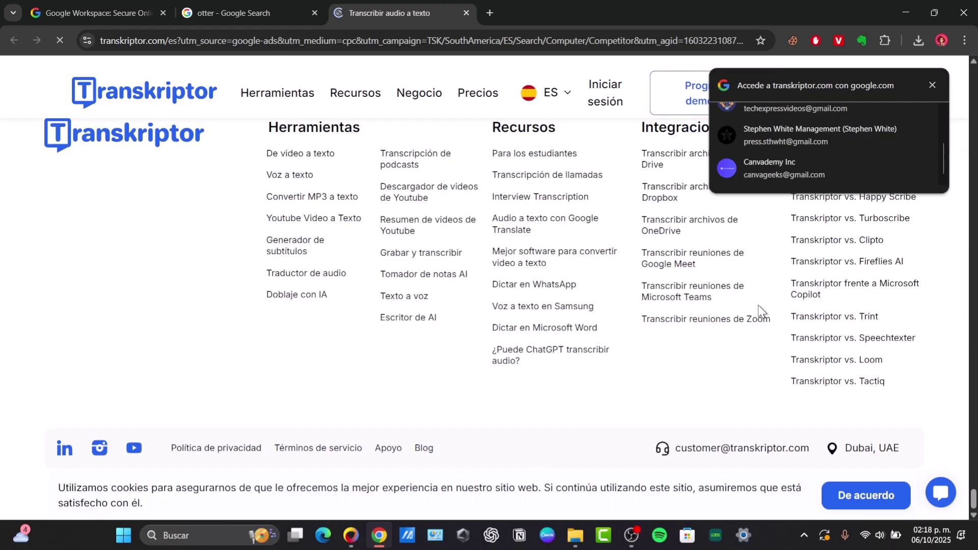
left_click(845, 497)
scroll(612, 360, "up", 20)
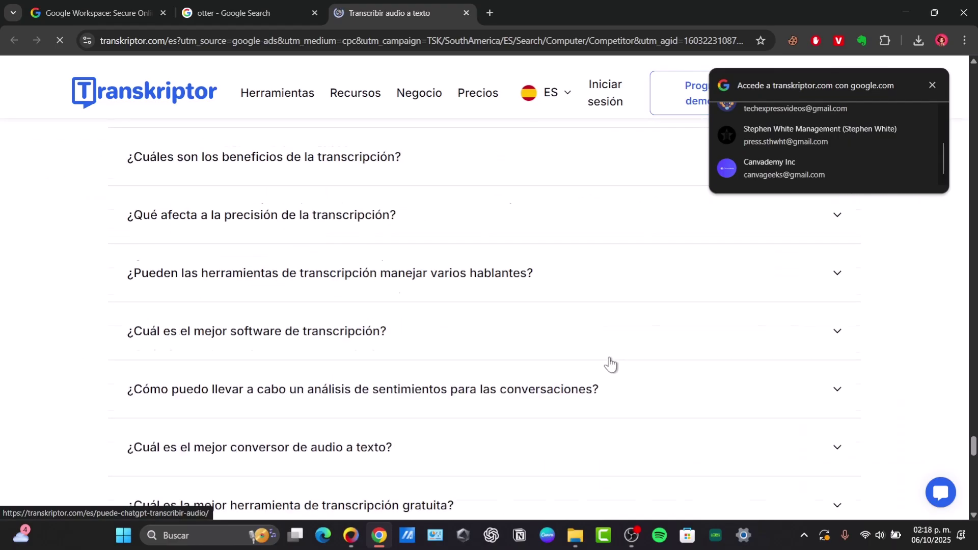
scroll(610, 363, "up", 20)
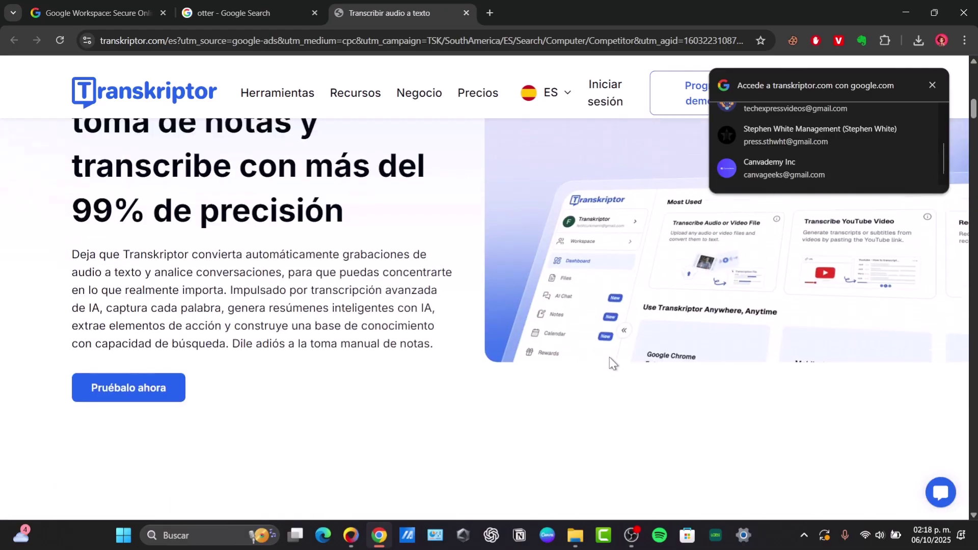
scroll(373, 407, "down", 3)
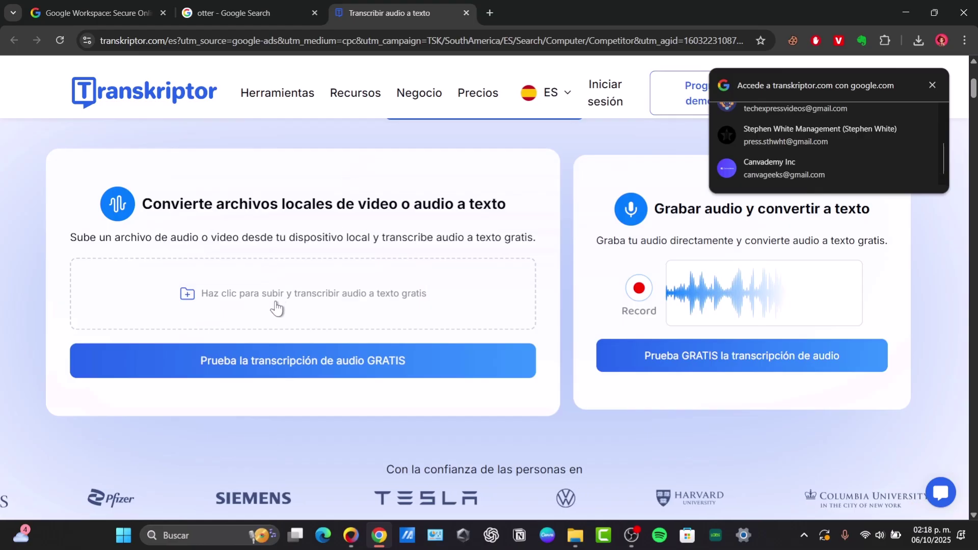
Step: Copy the Churchill video link and search 'youtube mp3' in a new tab
left_click(933, 85)
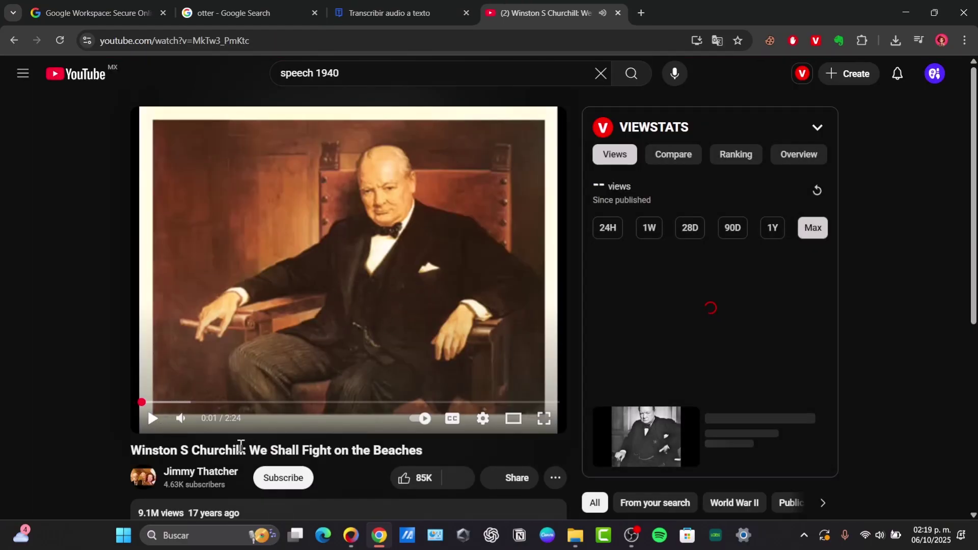
left_click(402, 41)
key("ctrl+c")
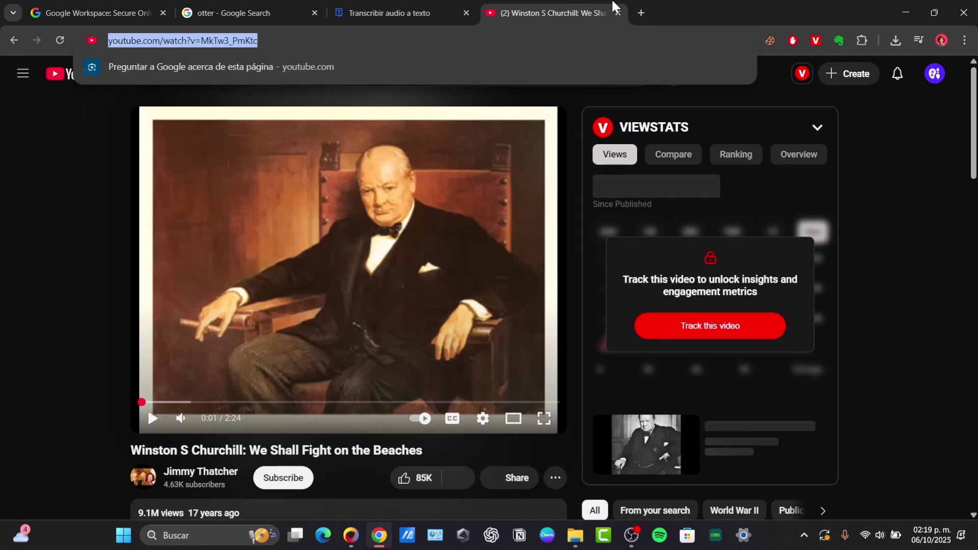
left_click(649, 12)
type("youtube mp3")
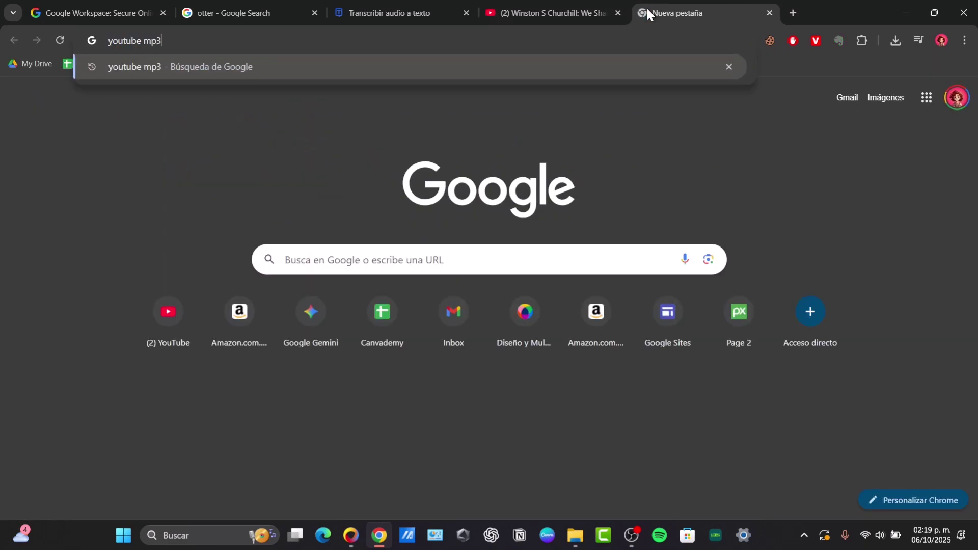
key("Return")
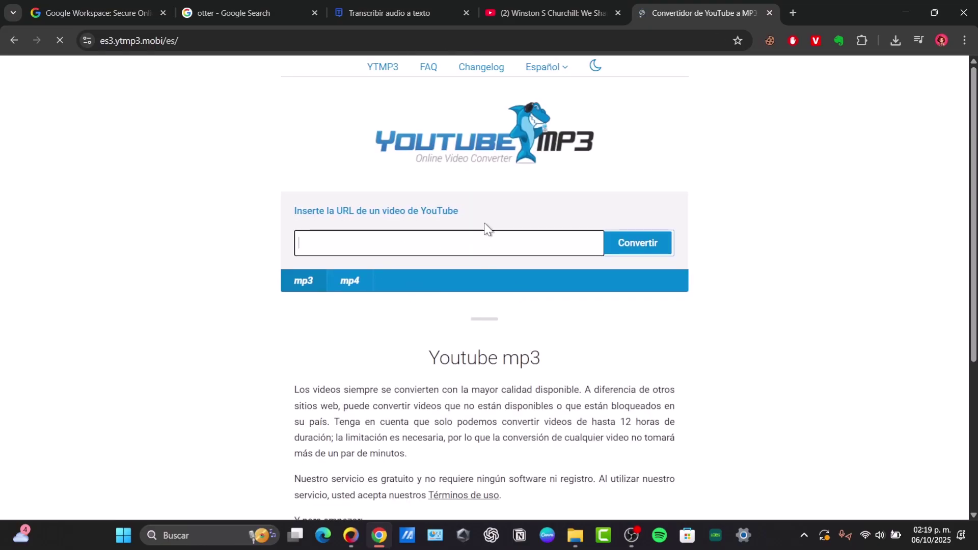
Step: Paste the Churchill video link into the YTMP3 converter
left_click(504, 243)
key("ctrl+v")
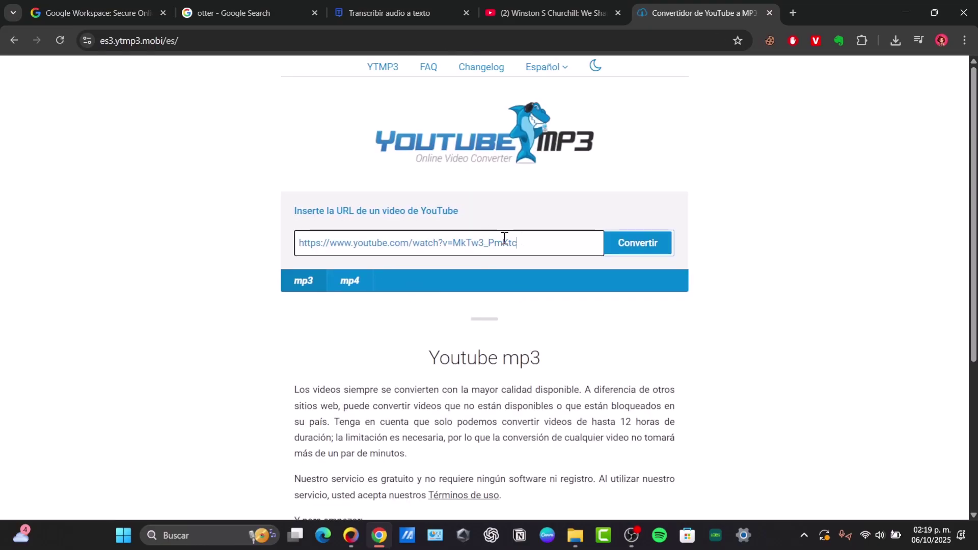
left_click(265, 13)
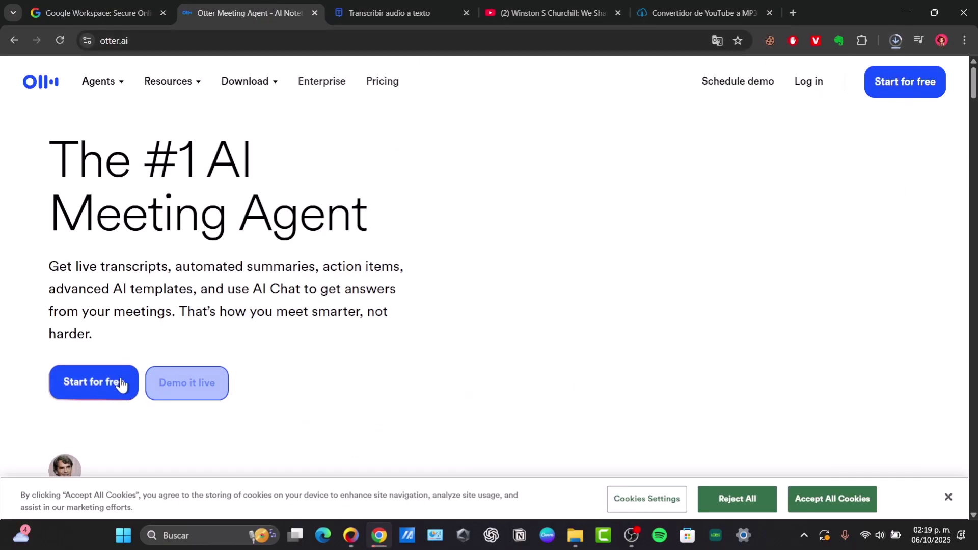
Step: Sign up for Otter's free Basic plan with a Google account and grant access
left_click(105, 385)
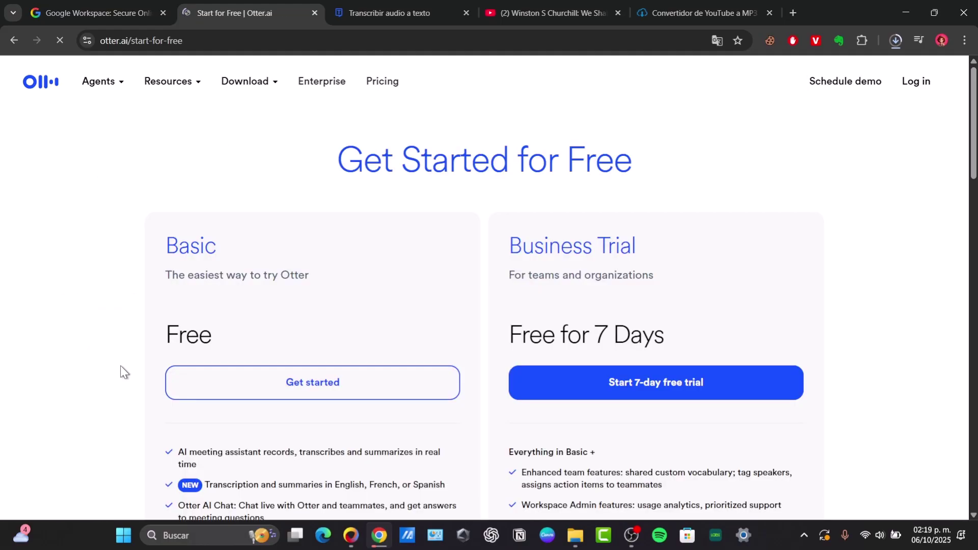
left_click(353, 397)
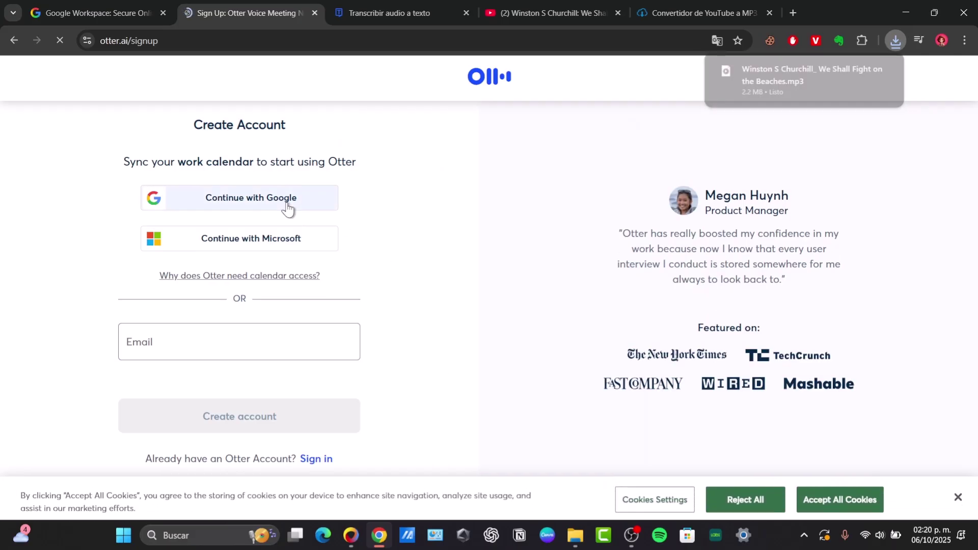
left_click(288, 206)
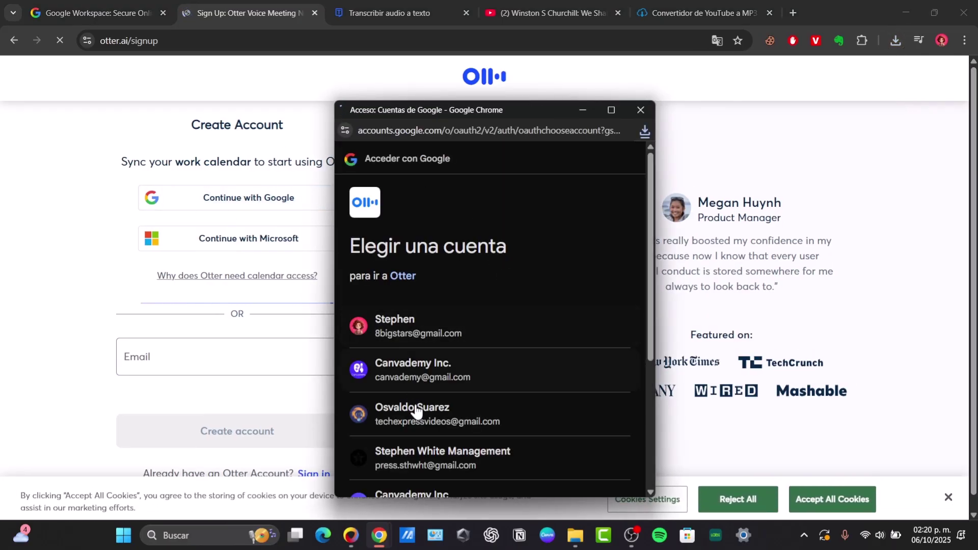
left_click(445, 423)
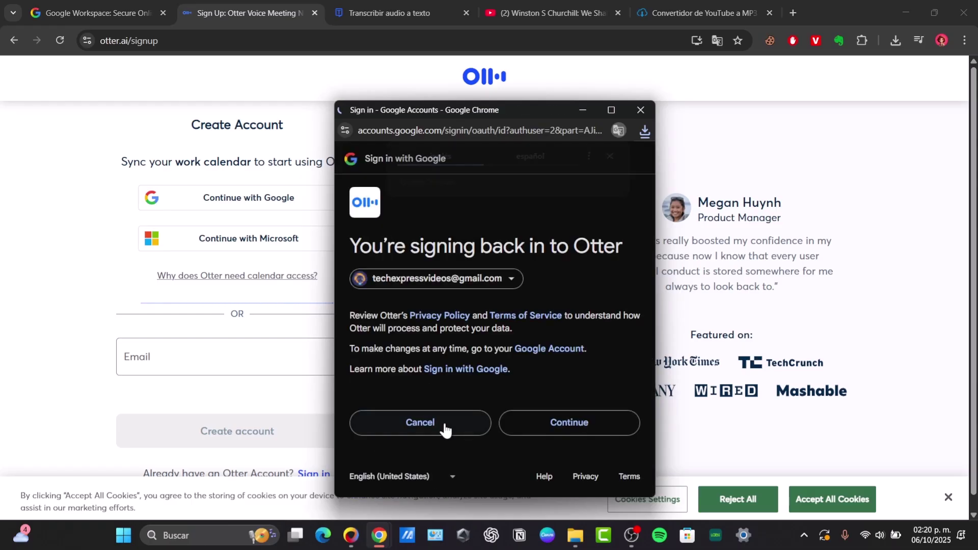
left_click(530, 426)
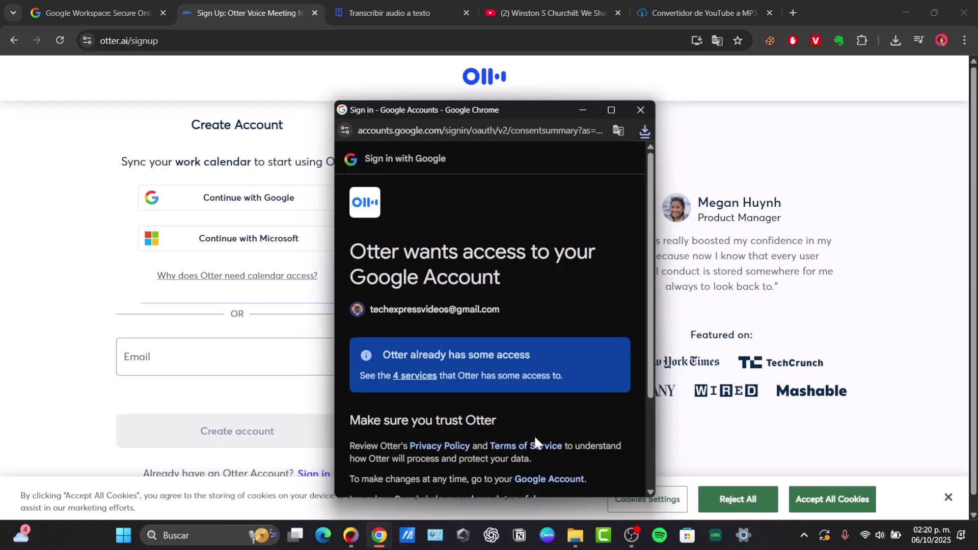
scroll(564, 312, "down", 3)
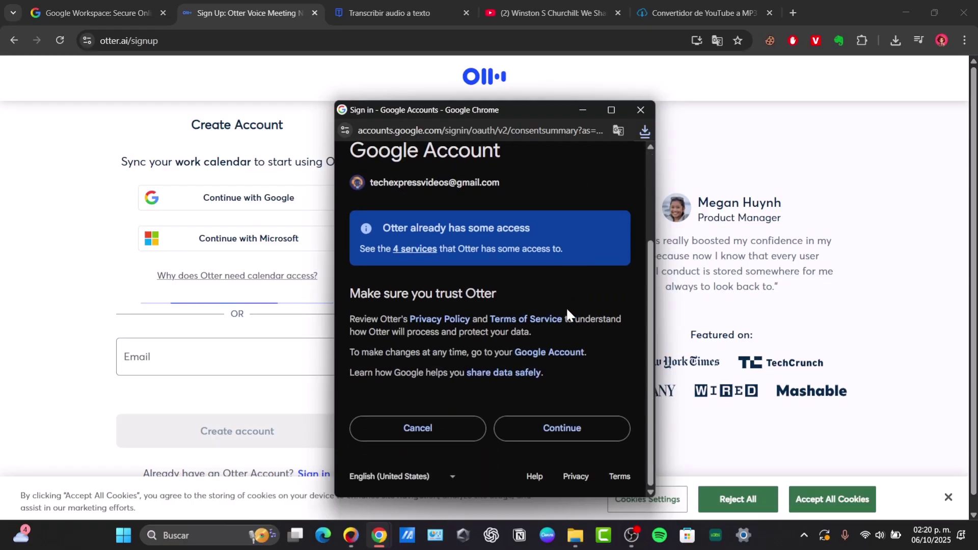
left_click(572, 428)
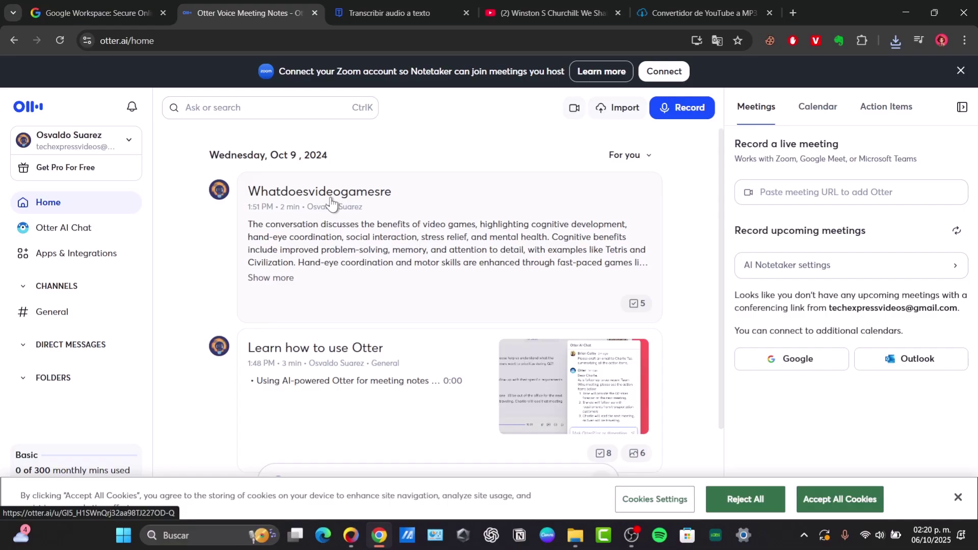
left_click(423, 6)
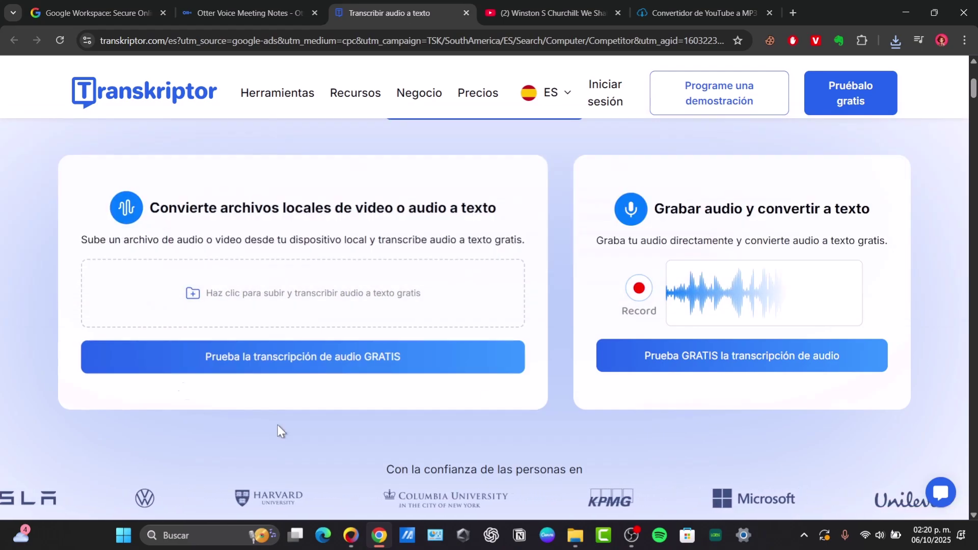
left_click(250, 12)
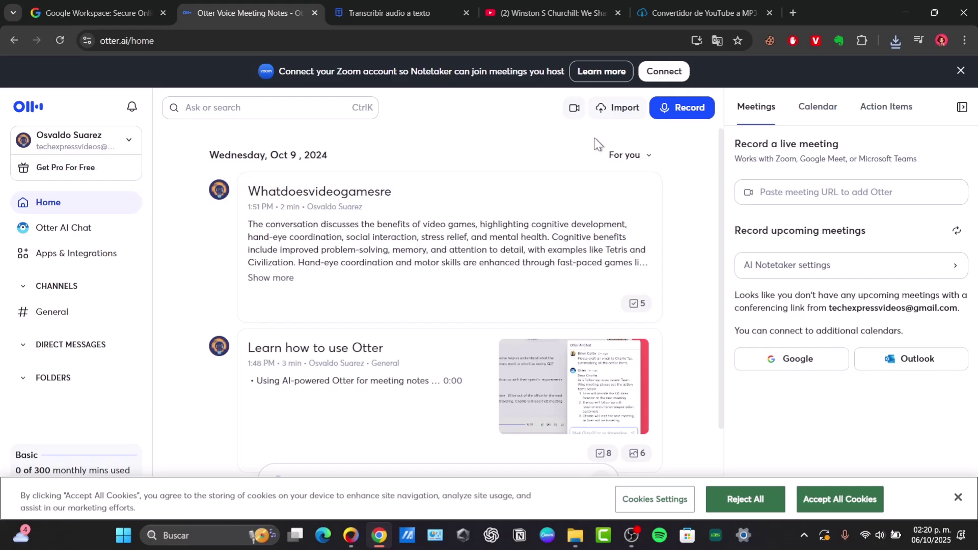
Step: Import the Churchill MP3 from Descargas into Otter for transcription
left_click(621, 109)
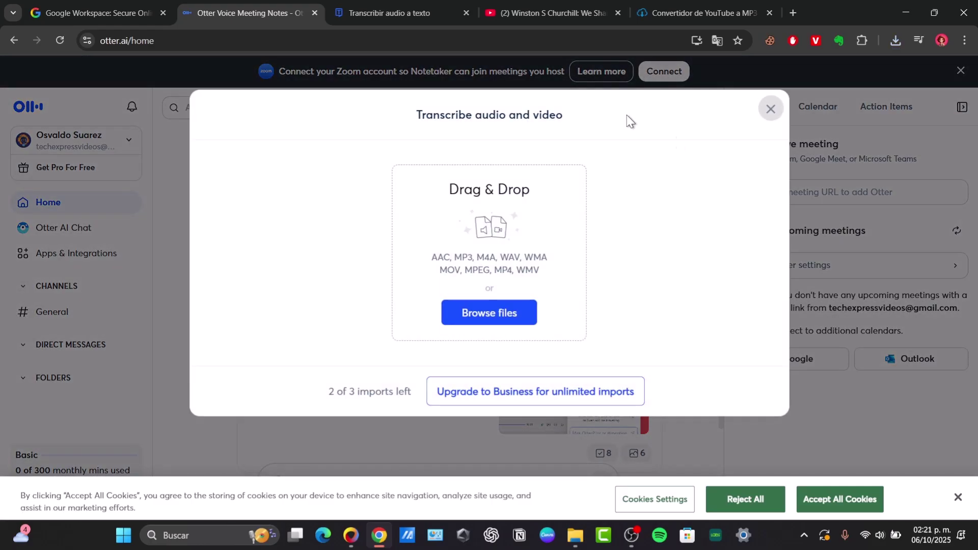
left_click(772, 111)
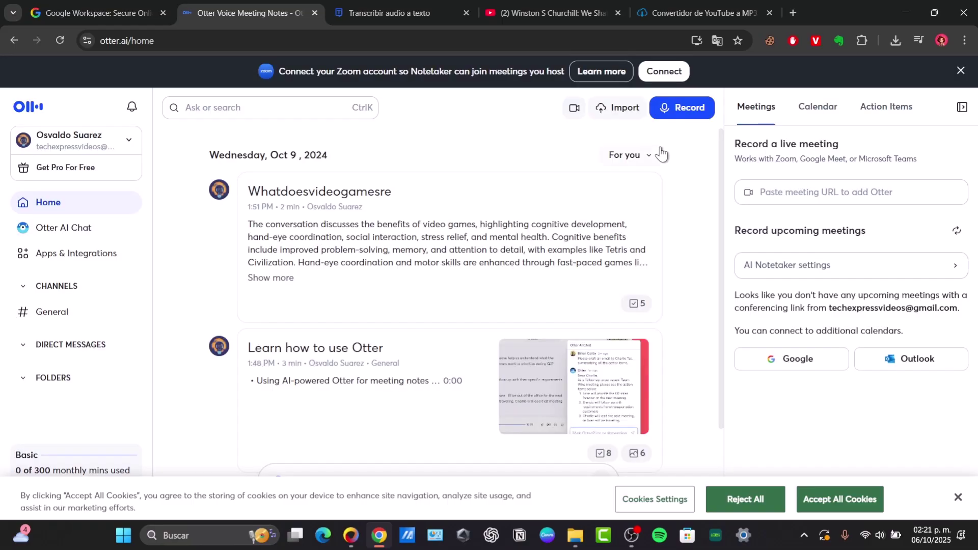
left_click(628, 111)
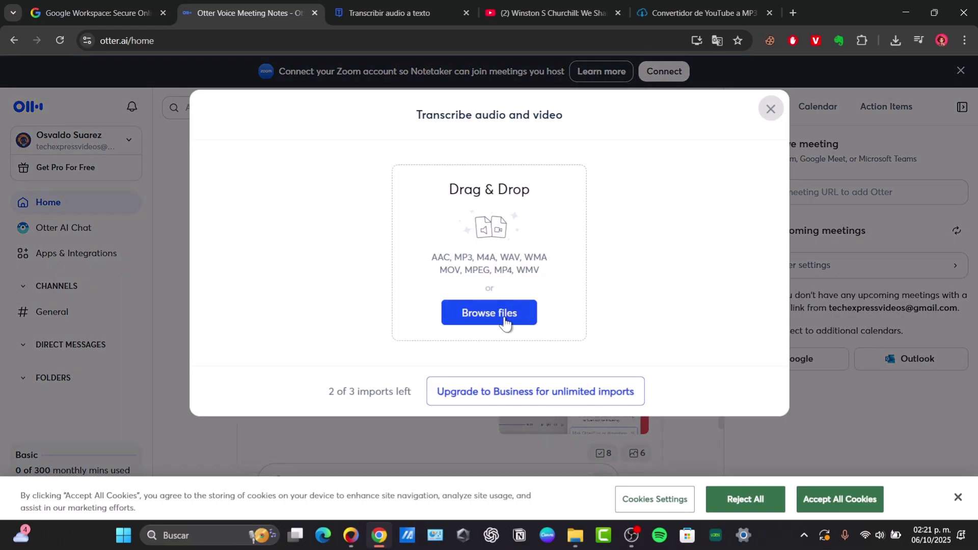
left_click(505, 313)
left_click(128, 148)
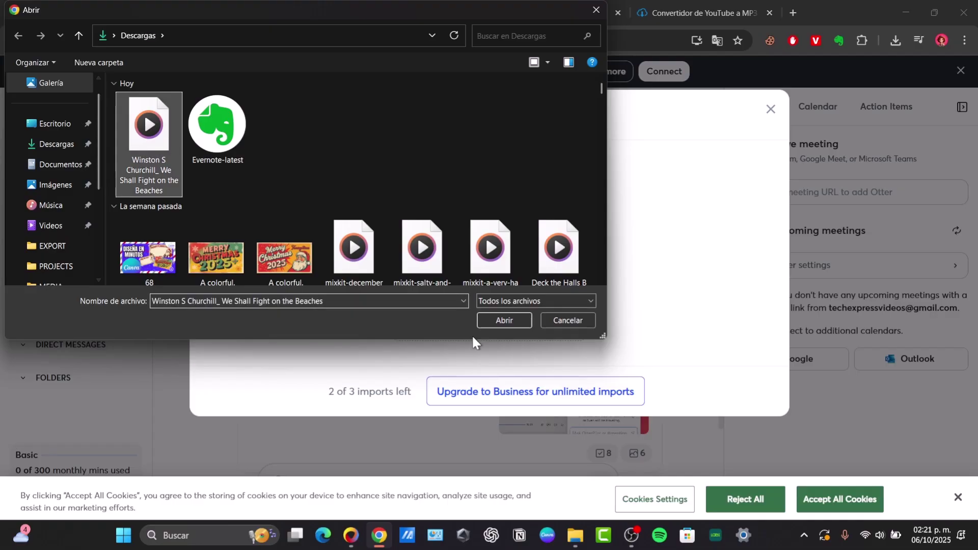
left_click(512, 320)
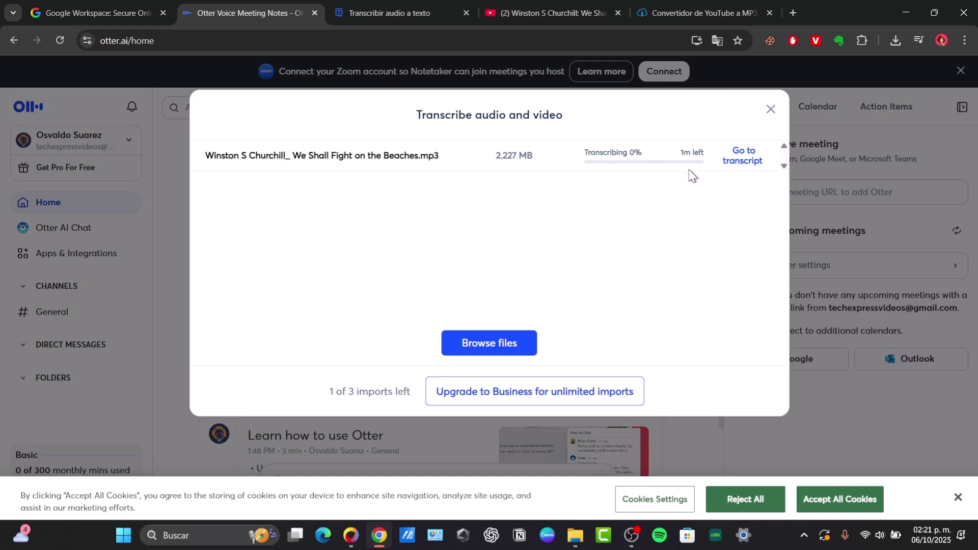
Step: Close the upload window and accept all cookies to view the feed
left_click(770, 109)
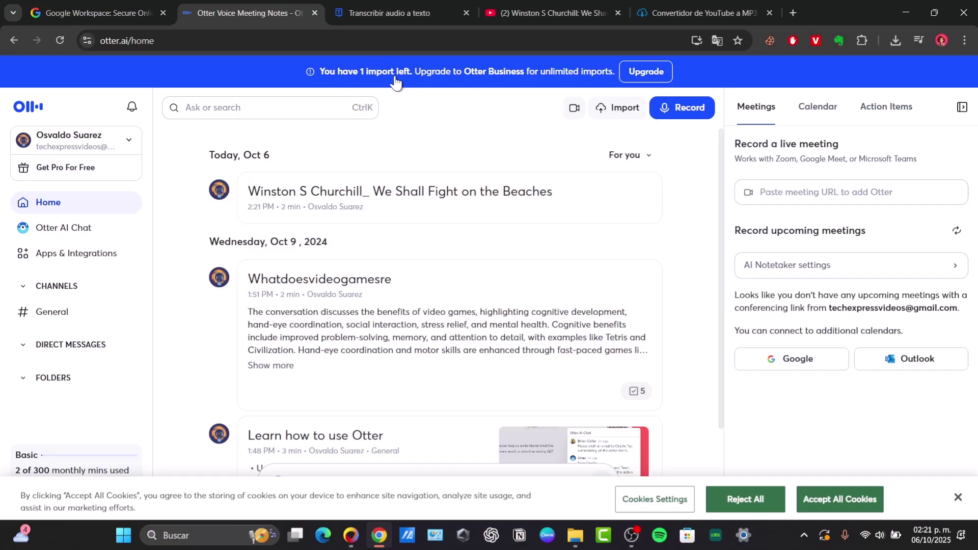
left_click(825, 500)
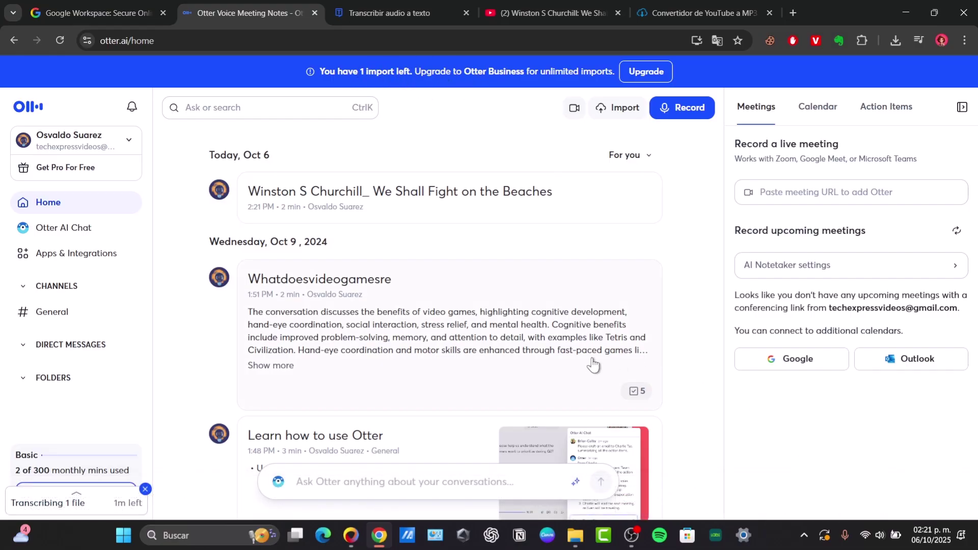
scroll(585, 378, "down", 3)
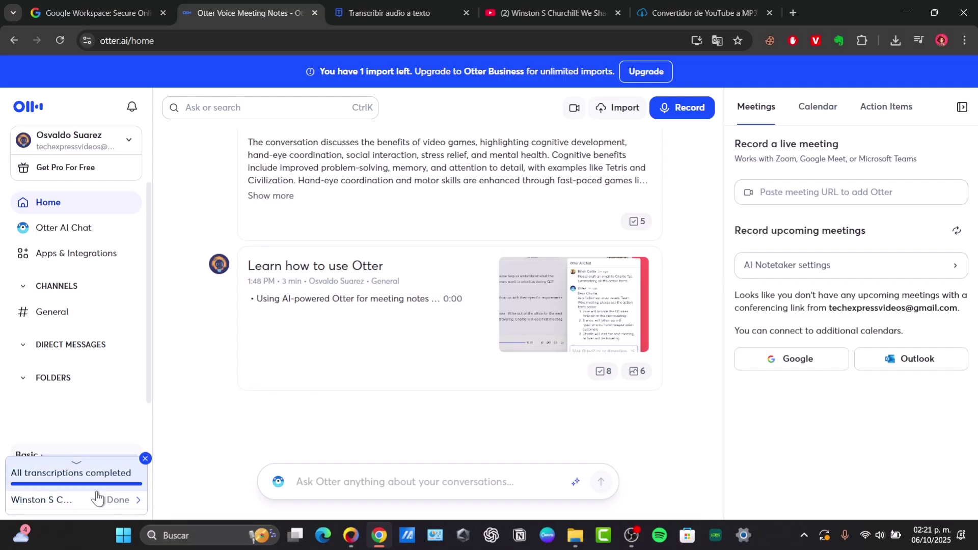
Step: Open the completed 'Winston S C…' transcript from the transcriptions panel
left_click(78, 463)
left_click(92, 500)
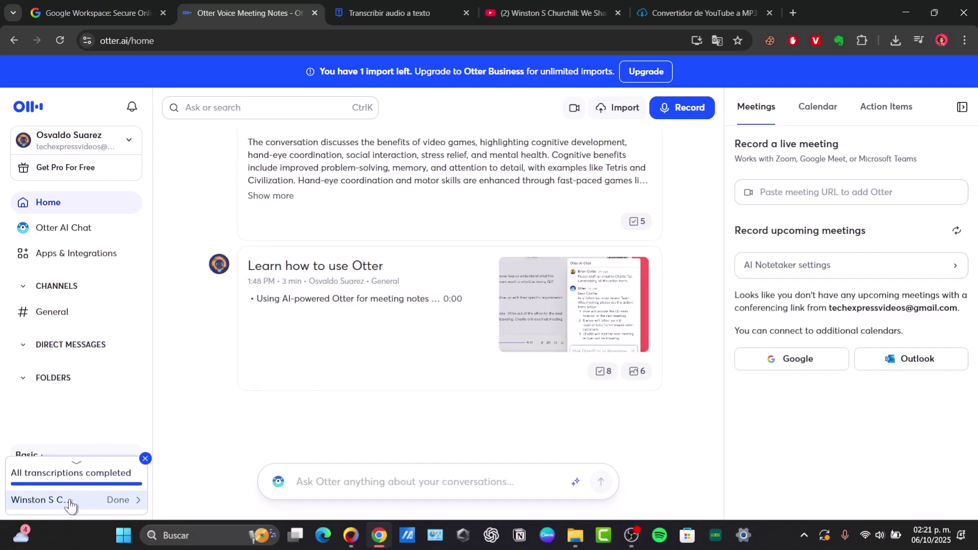
left_click(89, 500)
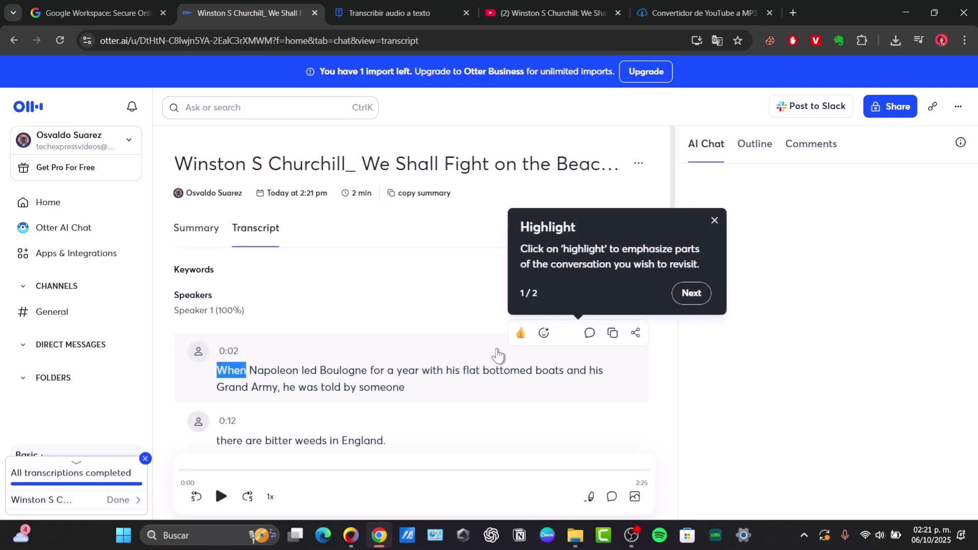
Step: Dismiss the guided tour tips and scroll through the Speaker 1 transcript
left_click(692, 293)
scroll(449, 351, "down", 3)
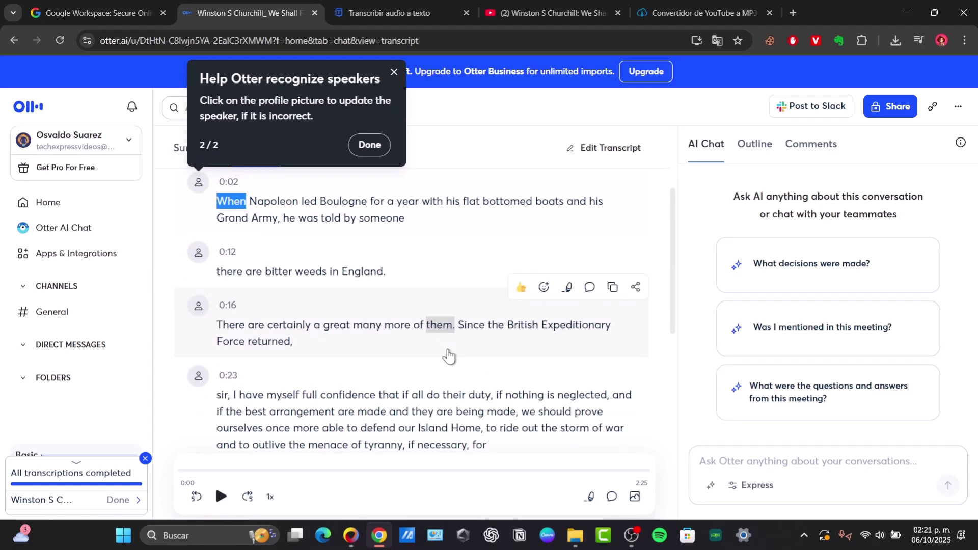
left_click(375, 146)
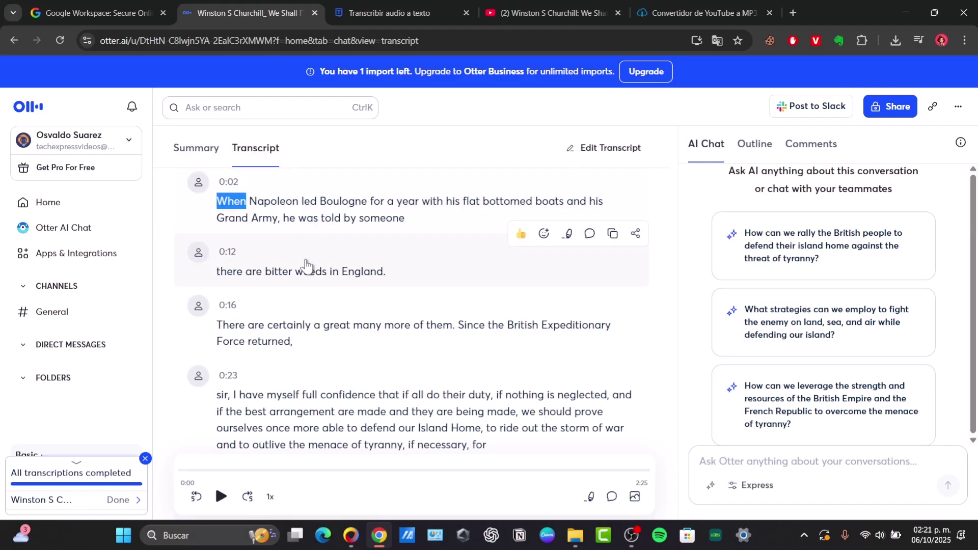
scroll(306, 265, "down", 3)
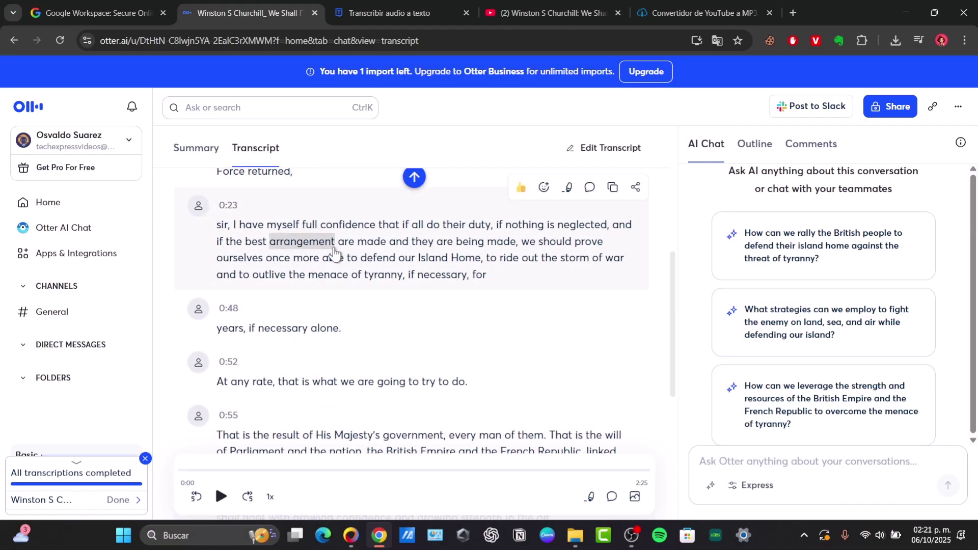
scroll(334, 258, "down", 3)
scroll(327, 284, "down", 3)
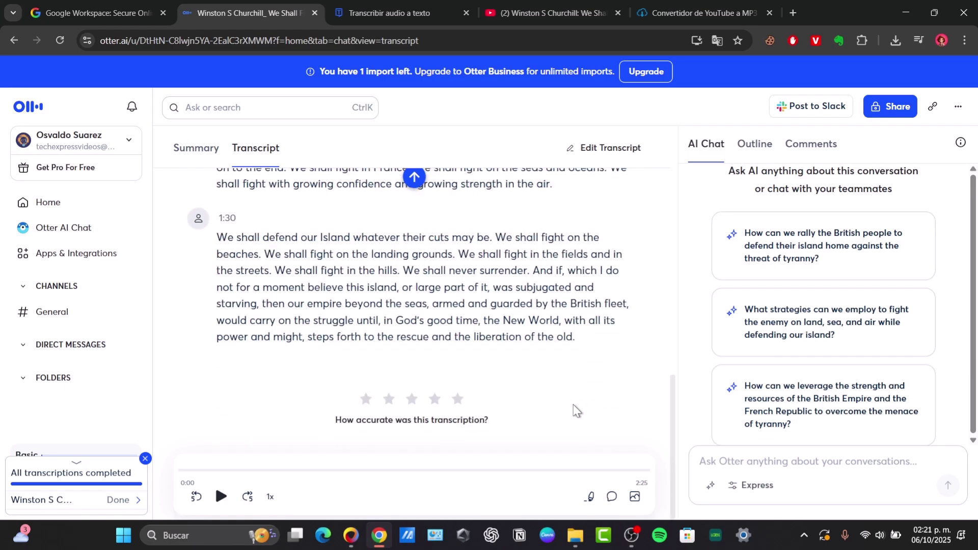
scroll(574, 408, "up", 10)
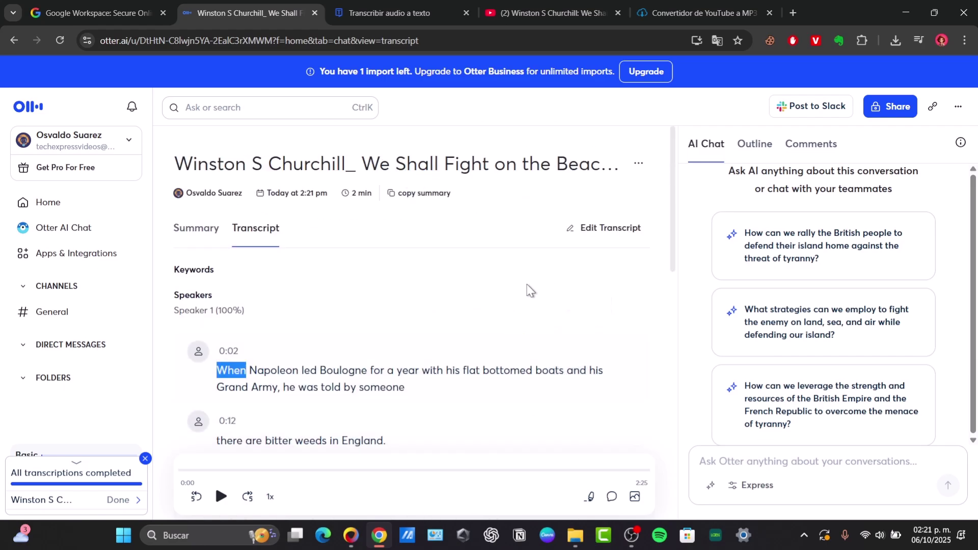
Step: Copy the Churchill conversation summary to the clipboard
left_click(639, 164)
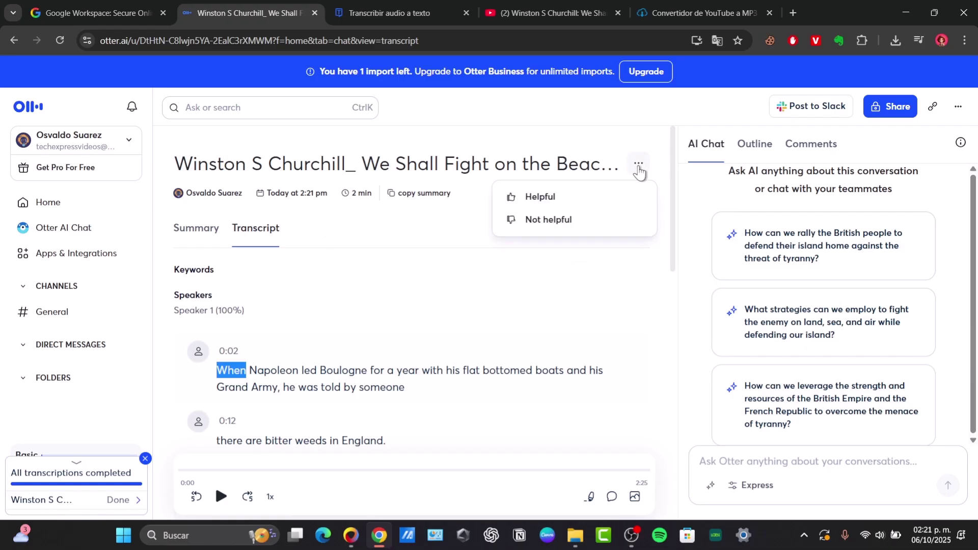
left_click(481, 218)
left_click(425, 196)
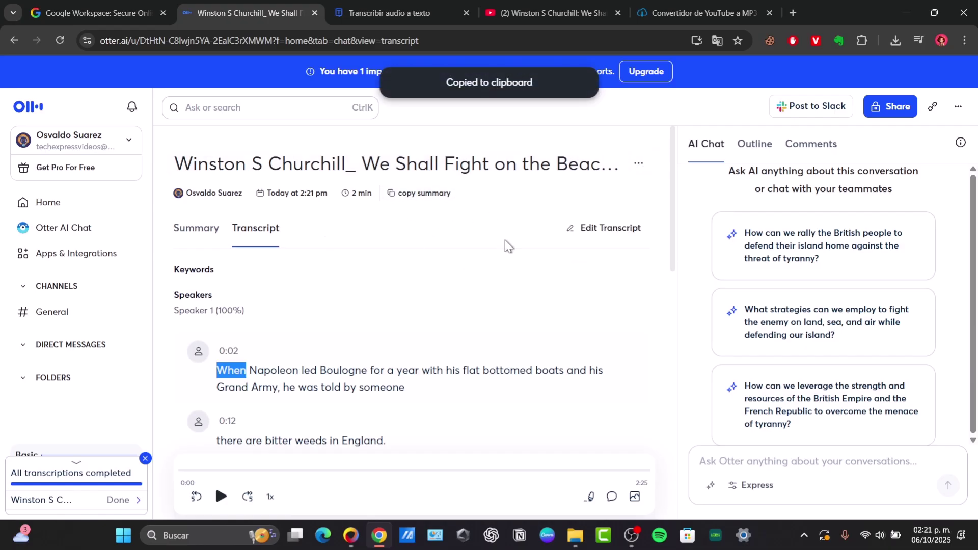
Step: Play the speech from its final sentence, then pause playback
scroll(498, 266, "down", 15)
left_click(460, 316)
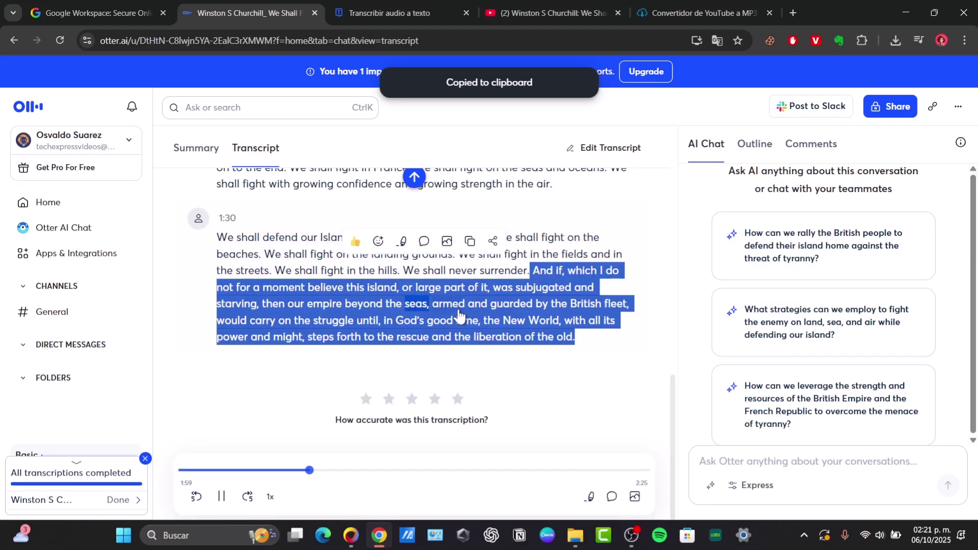
left_click(221, 496)
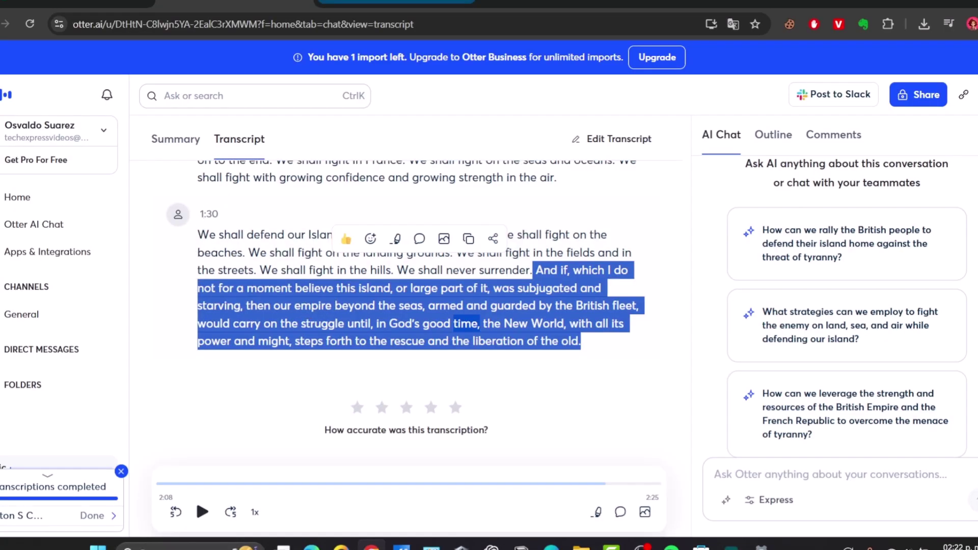
left_click(393, 4)
Step: Dismiss the translation offer and return to the Transkriptor landing page
left_click(316, 293)
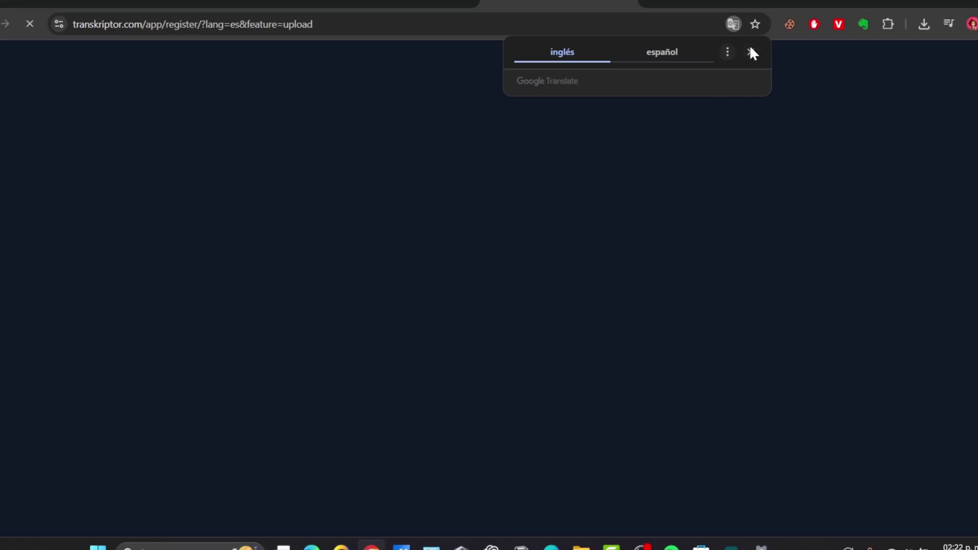
left_click(752, 52)
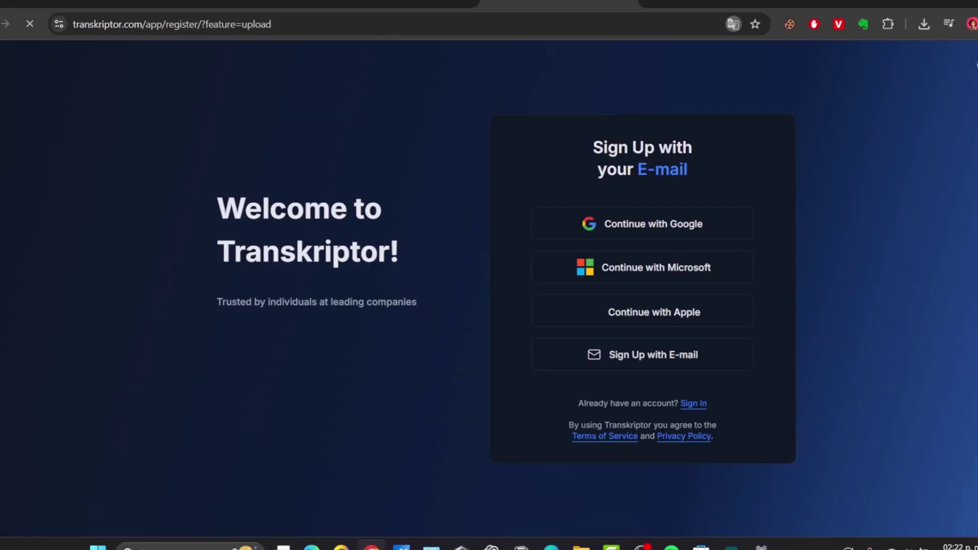
left_click(397, 6)
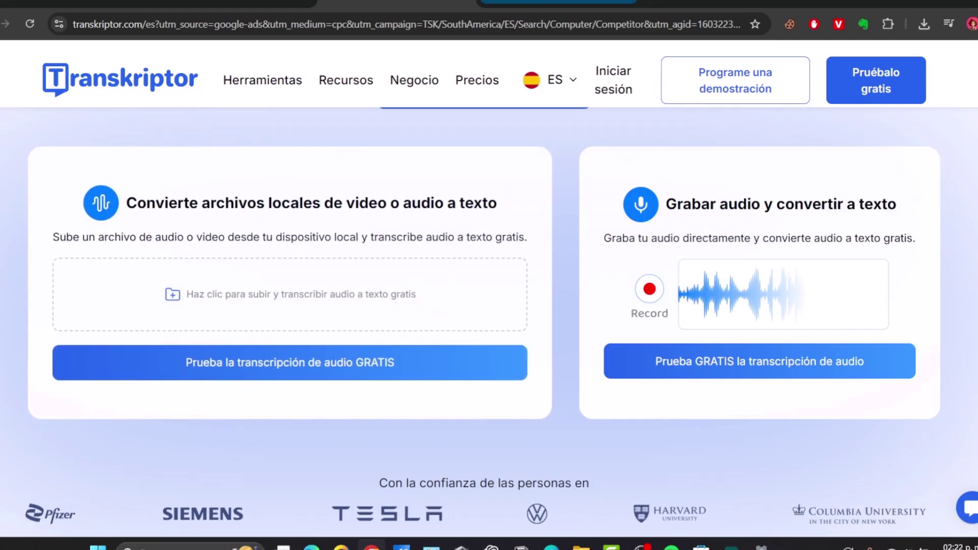
Step: Try the free audio transcription's Continuar con Google sign-up, then close the popup
left_click(502, 366)
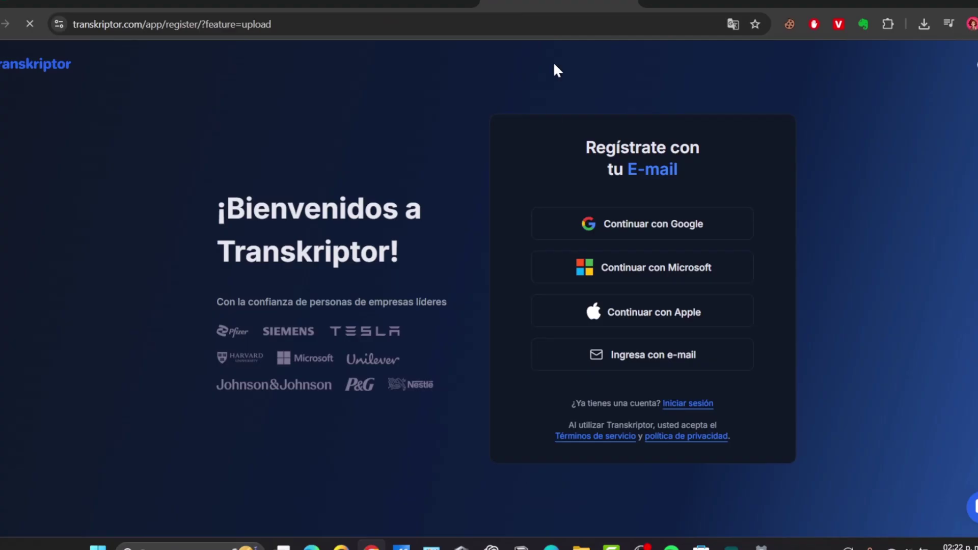
left_click(656, 225)
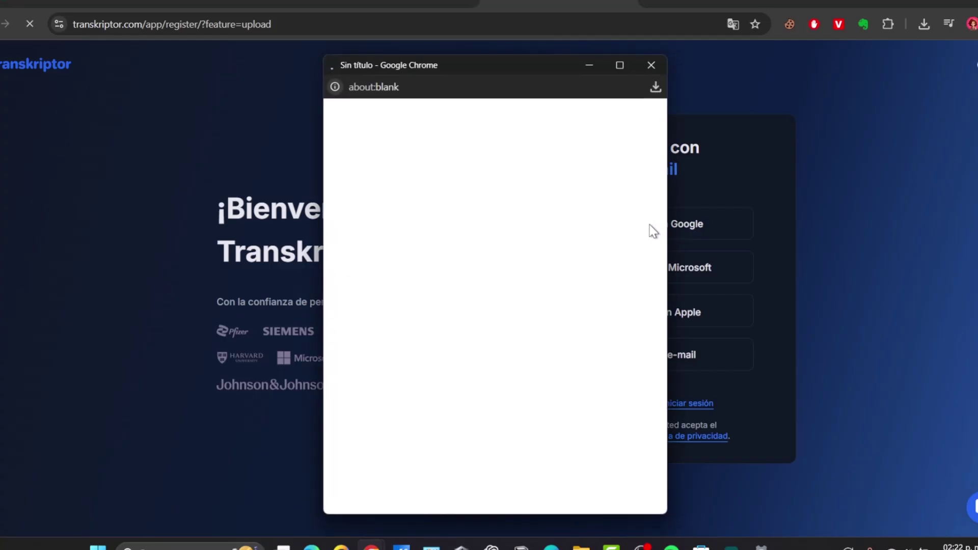
left_click(651, 65)
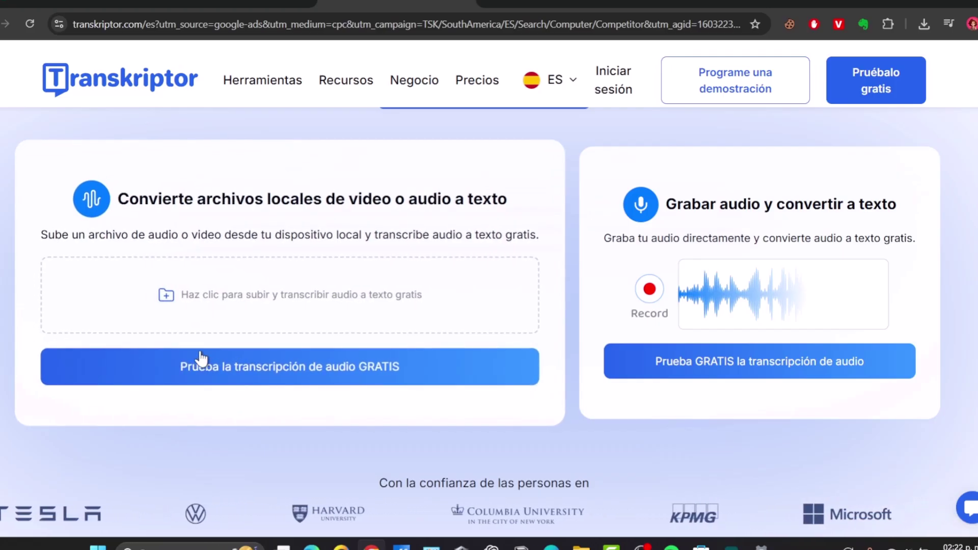
Step: Search 'googel docs' in a new tab and create a blank Google Docs document
left_click(497, 5)
type("googel docs")
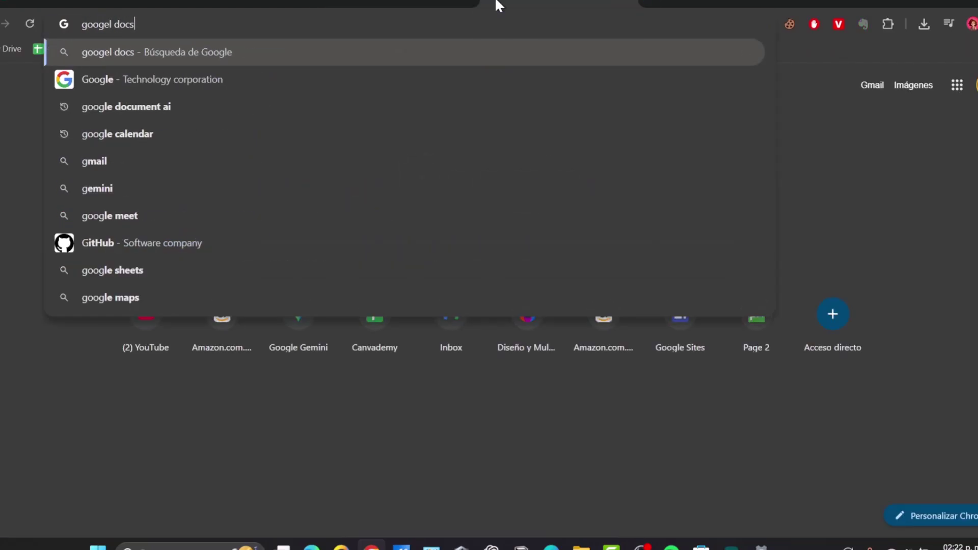
key("Return")
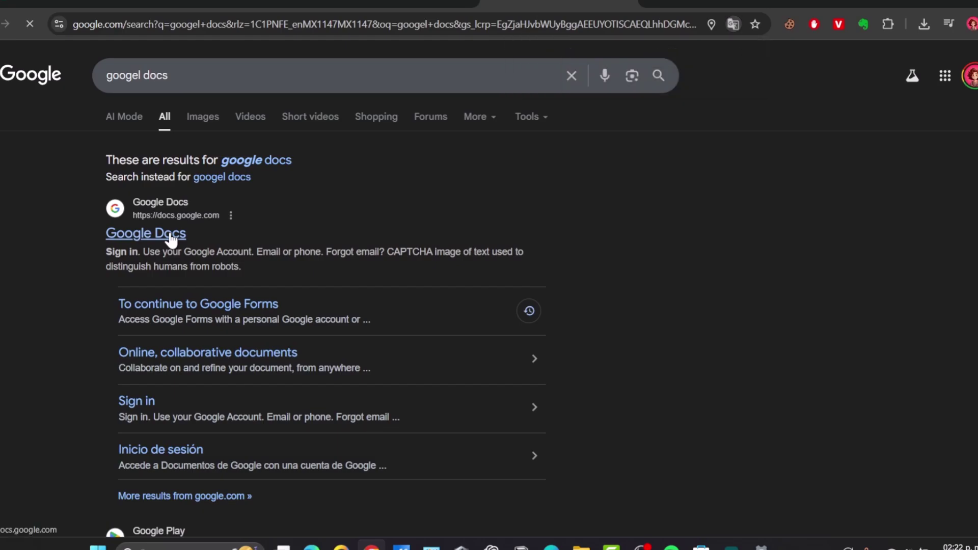
left_click(171, 236)
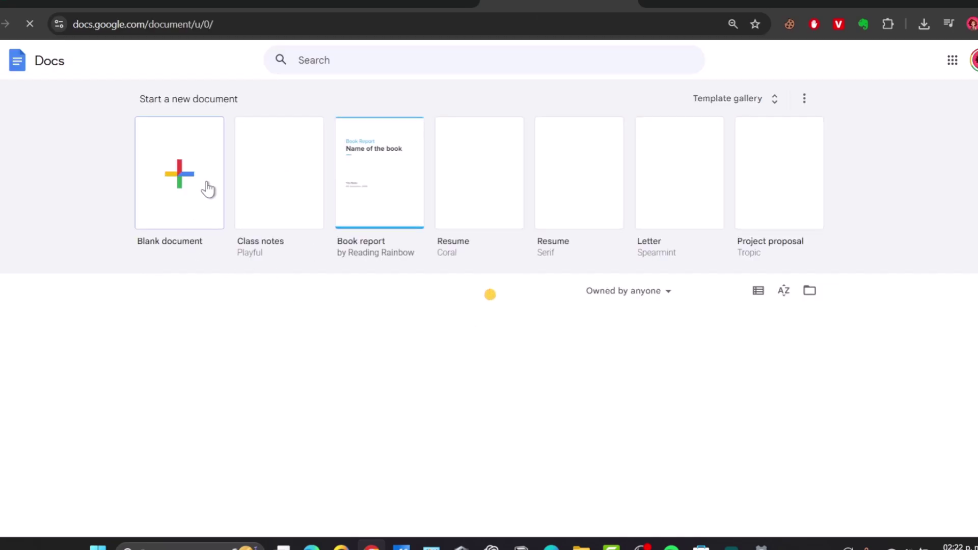
left_click(223, 218)
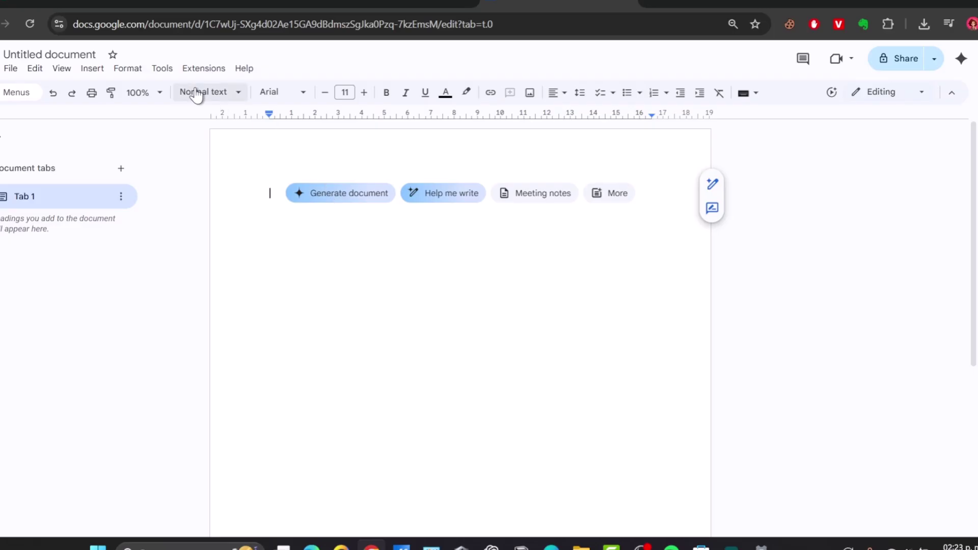
left_click(171, 71)
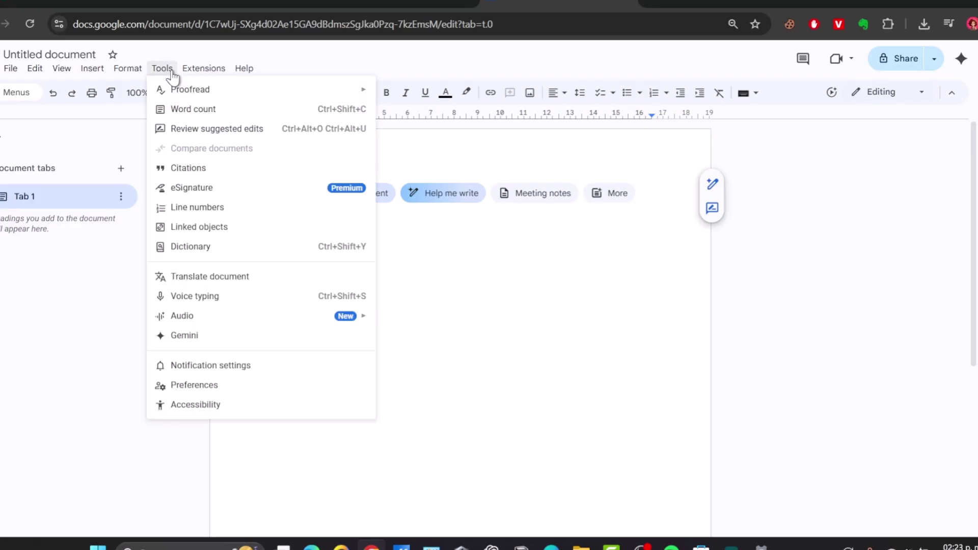
mouse_move(245, 317)
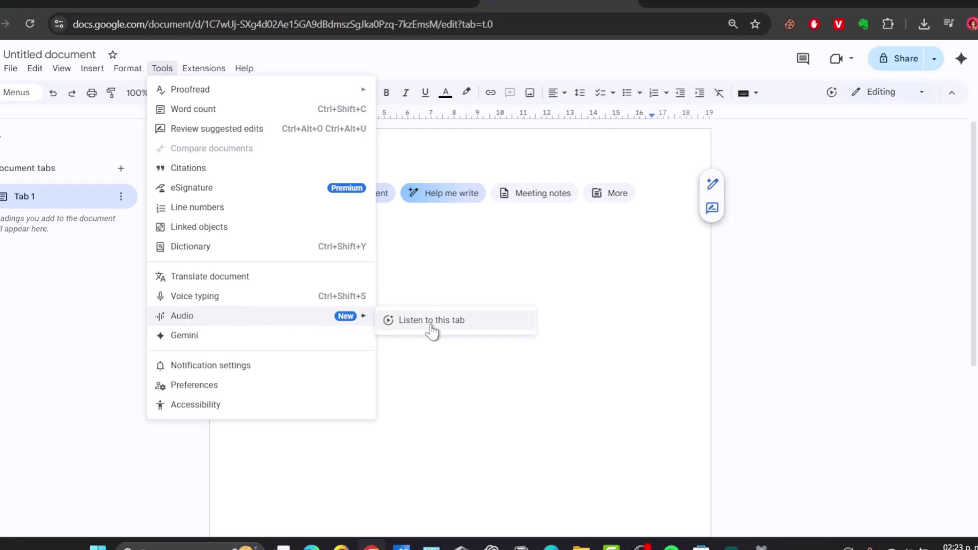
left_click(466, 333)
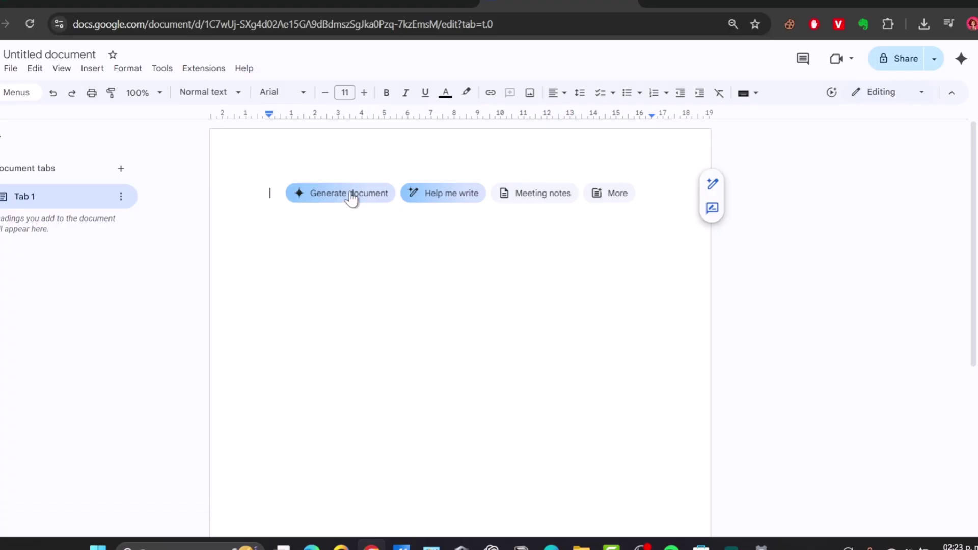
left_click(445, 197)
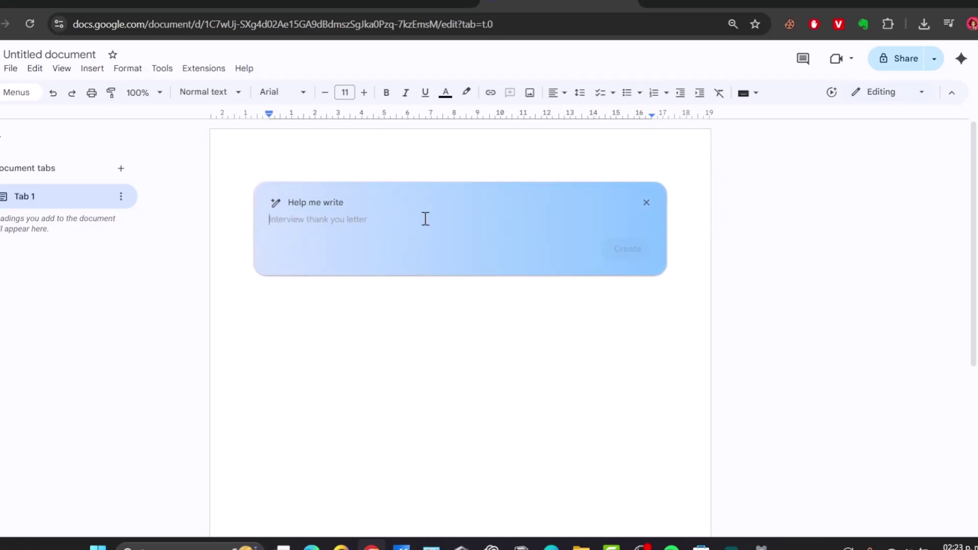
left_click(648, 203)
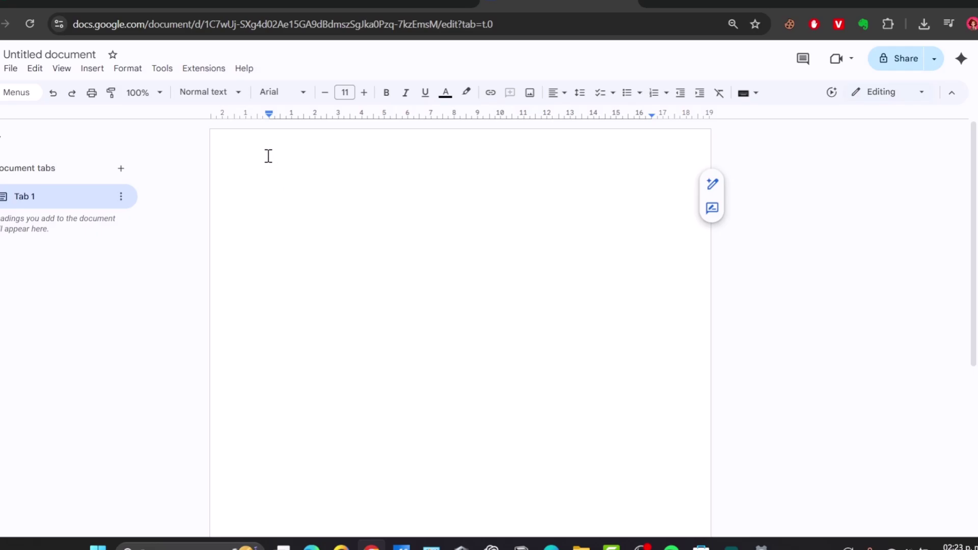
left_click(186, 71)
Step: Bring up the Tools menu of the Untitled document to find voice typing
mouse_move(166, 68)
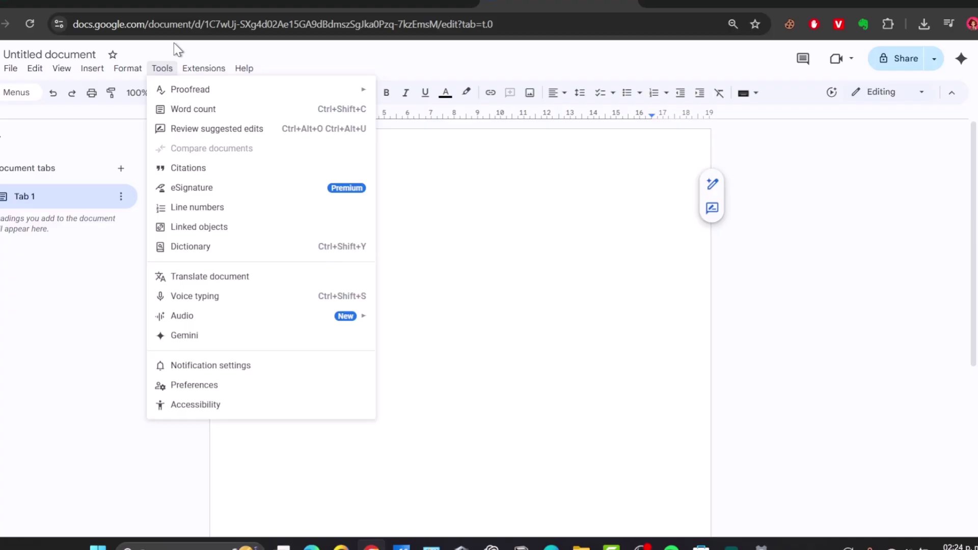
Step: Enable Google Docs voice typing, start the microphone, and allow microphone access while visiting the site
left_click(221, 296)
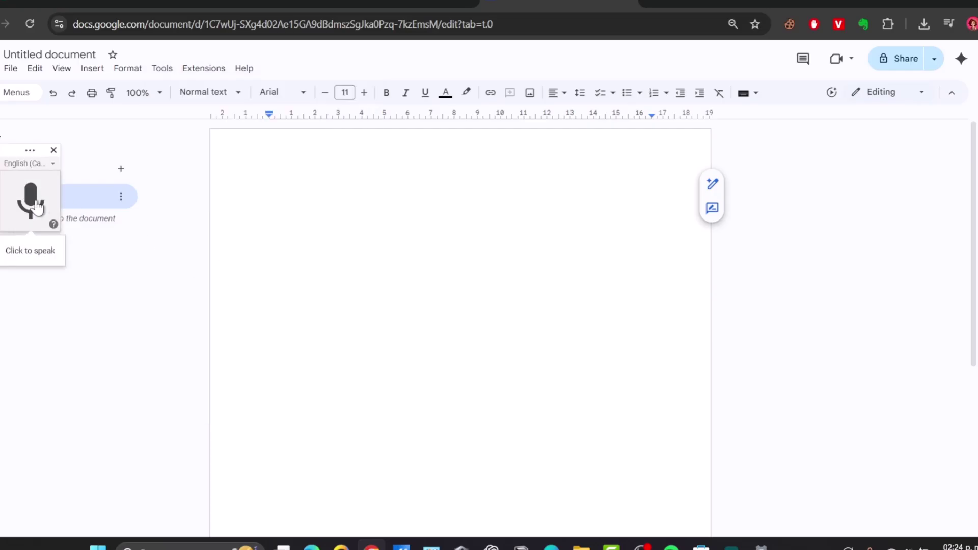
left_click_drag(33, 151, 440, 151)
left_click(439, 202)
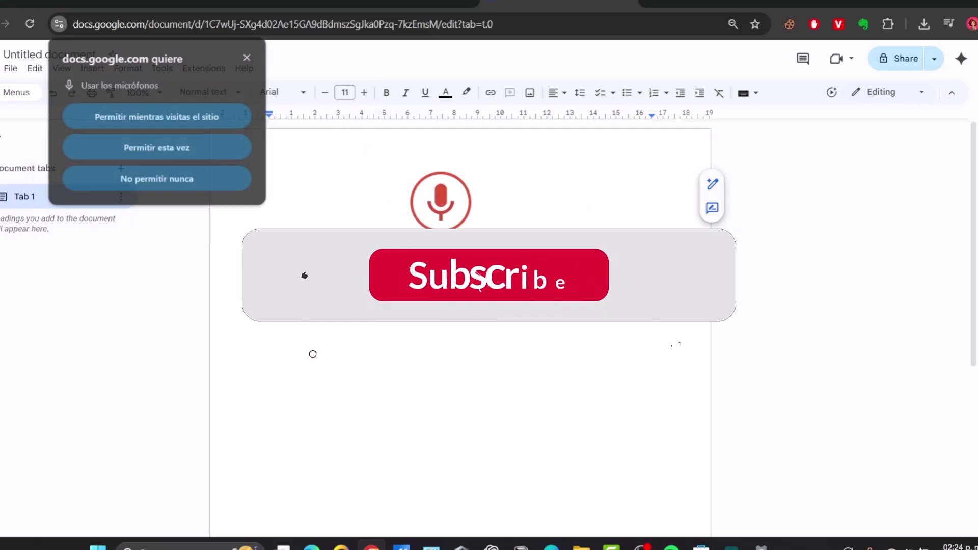
left_click(176, 116)
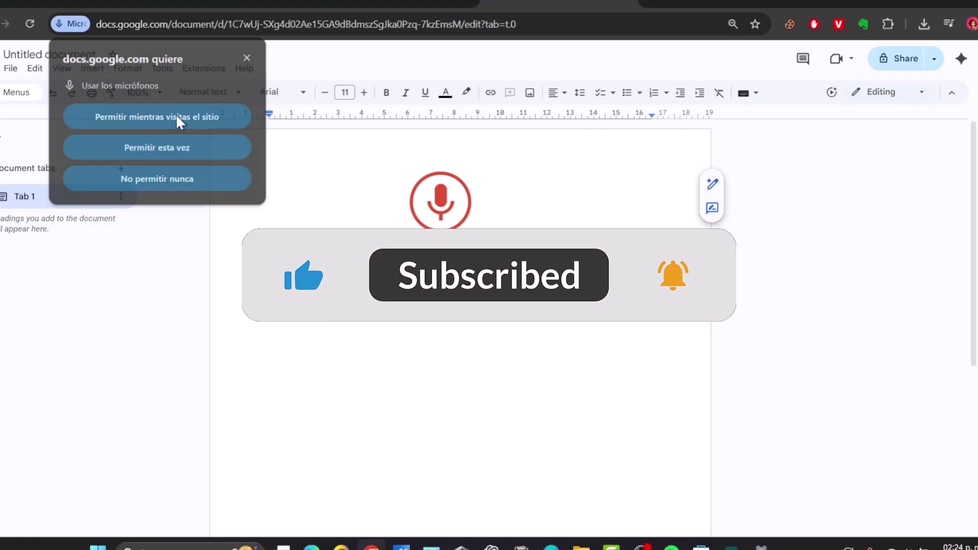